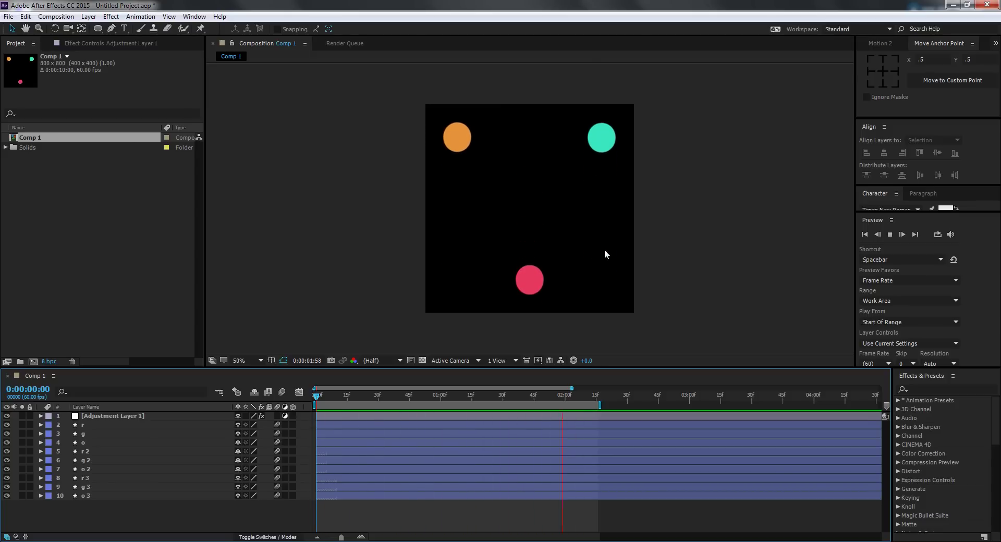
Stop the preview and confirm Comp 1 stays 800×800 px, 60 fps, 10 seconds
key("space")
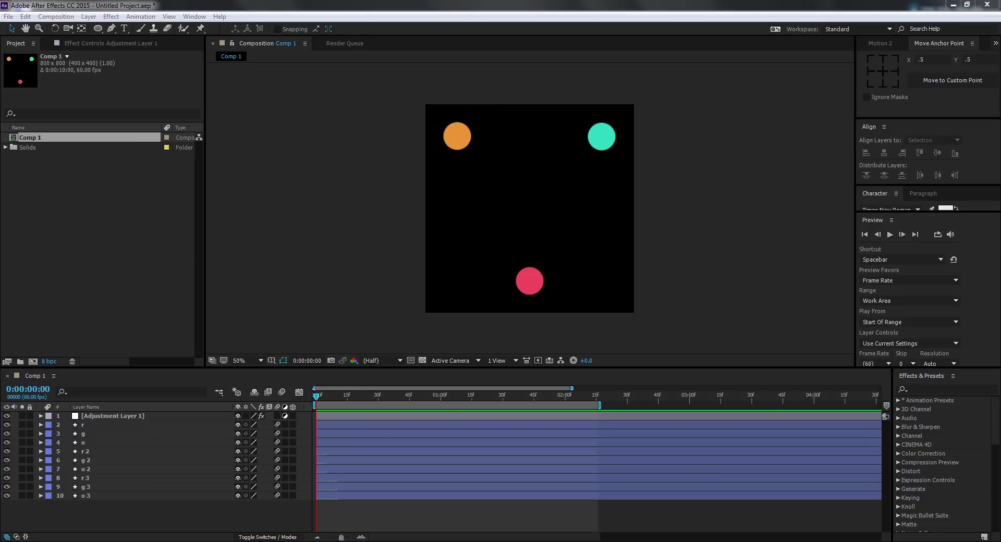
right_click(47, 138)
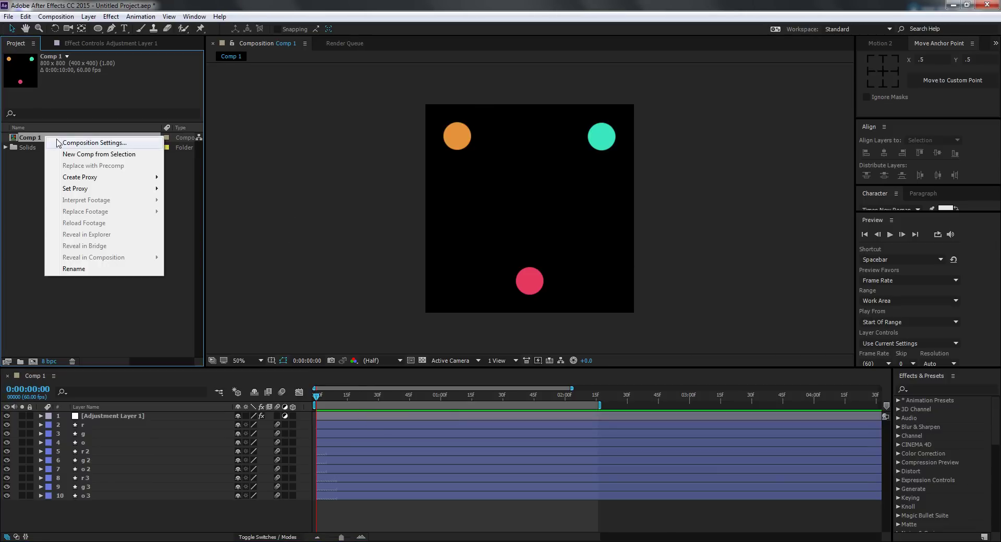
left_click(57, 141)
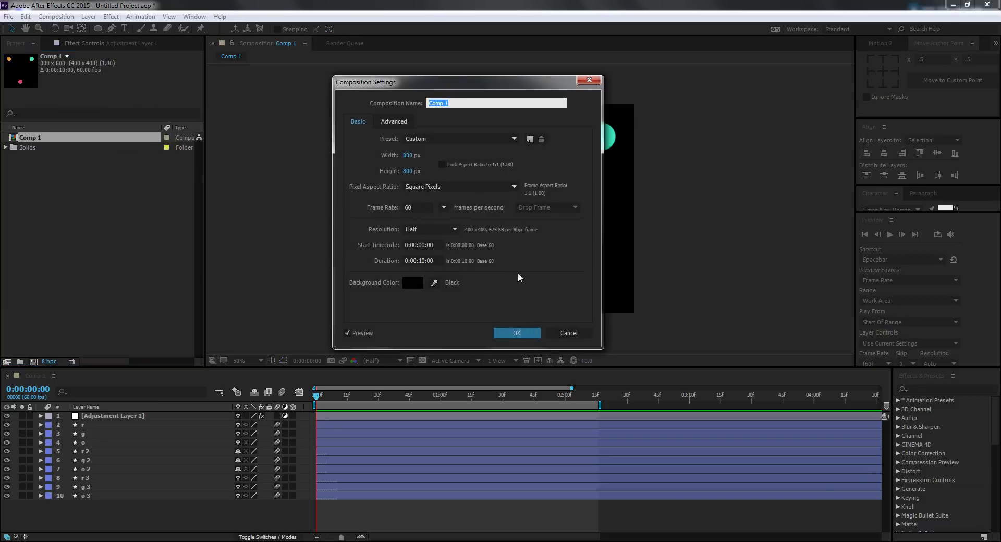
left_click(525, 334)
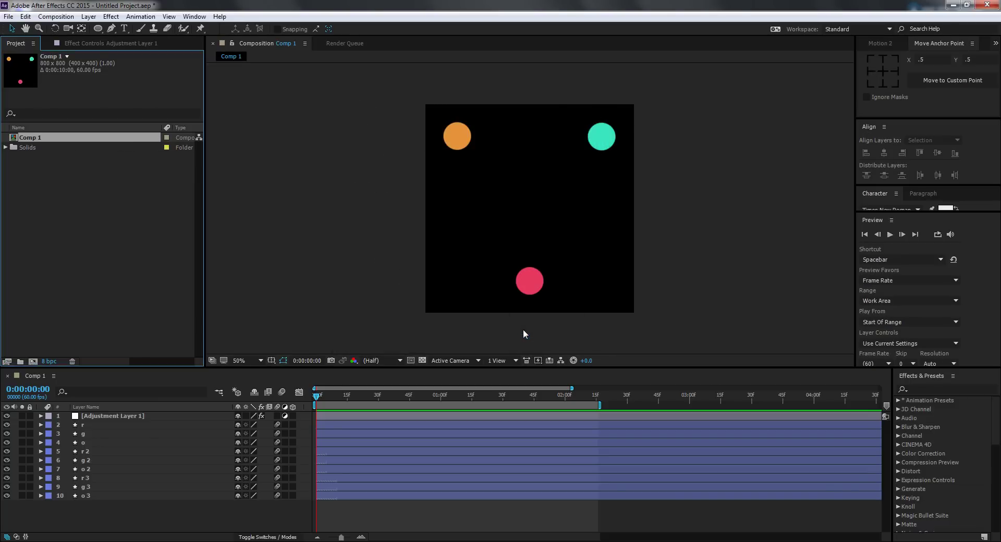
Add Comp 1 to the Render Queue from the Composition menu
left_click(128, 478)
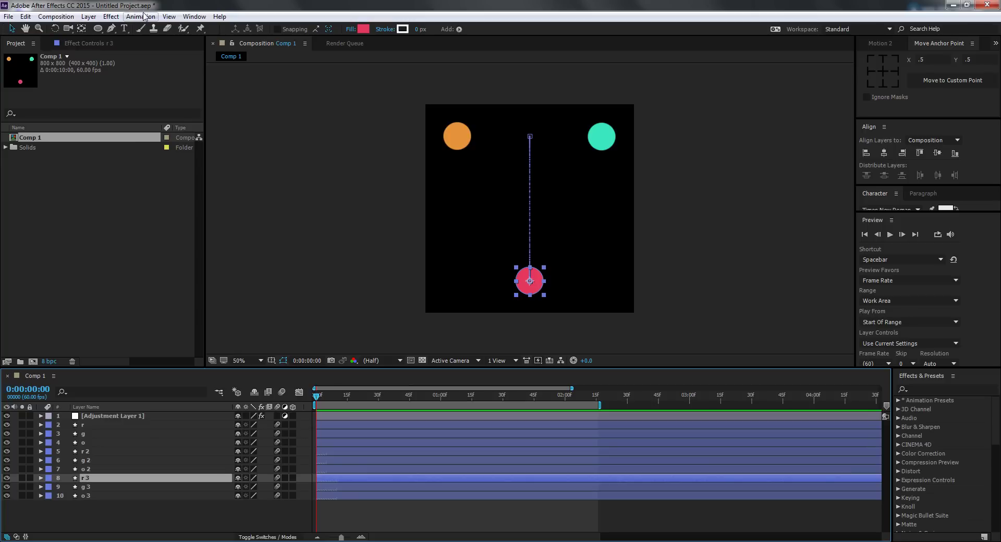
left_click(58, 22)
left_click(96, 106)
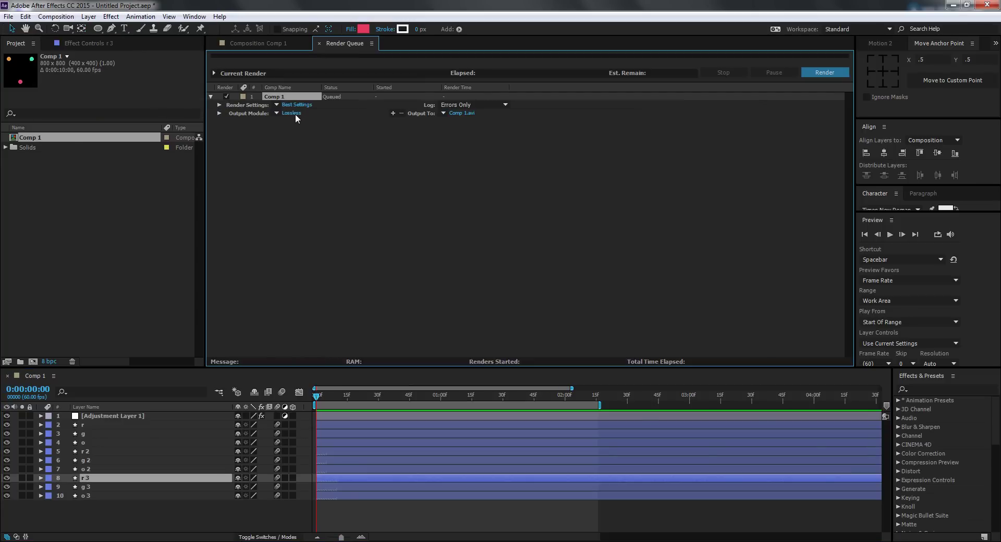
Set the render output to PNG Sequence with RGB + Alpha channels
left_click(291, 113)
left_click(493, 144)
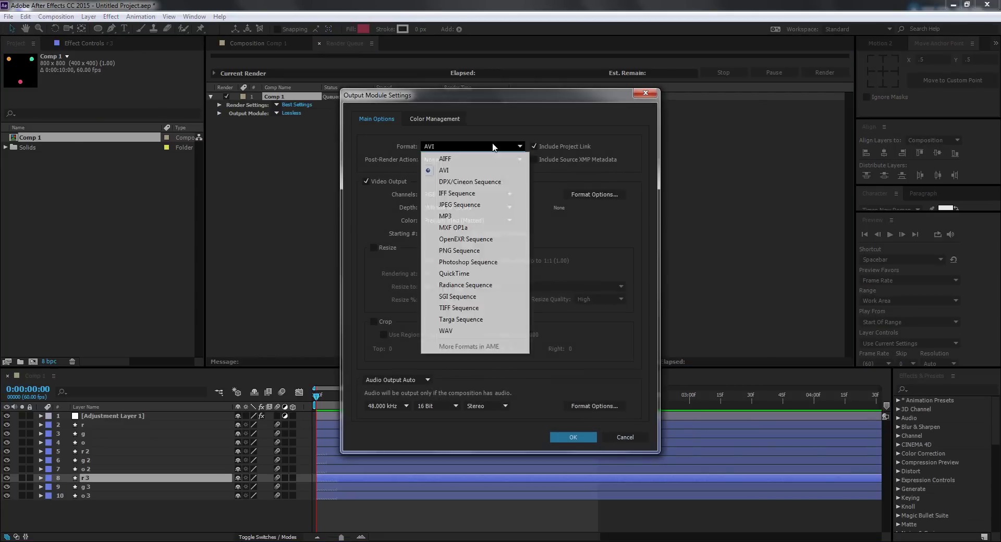
left_click(468, 254)
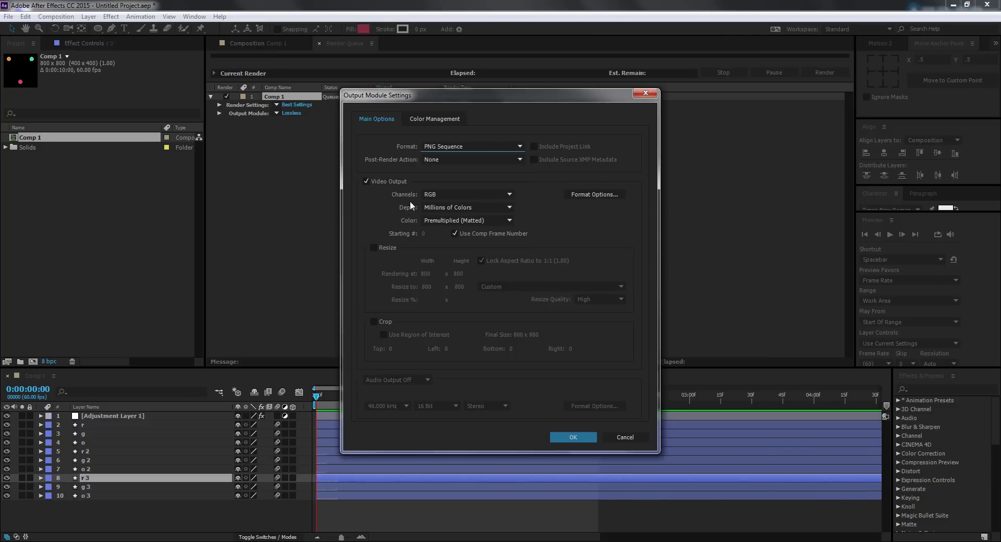
left_click(441, 194)
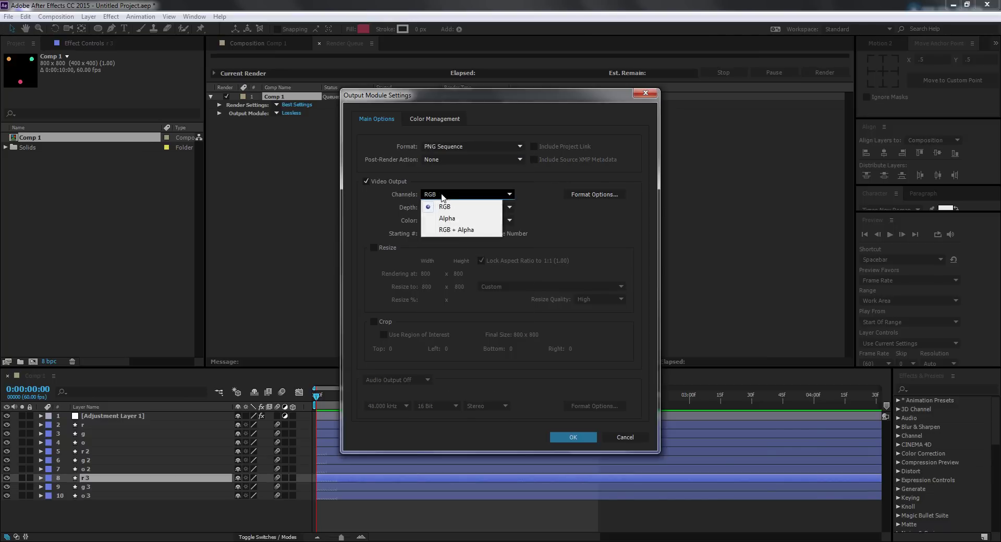
left_click(456, 231)
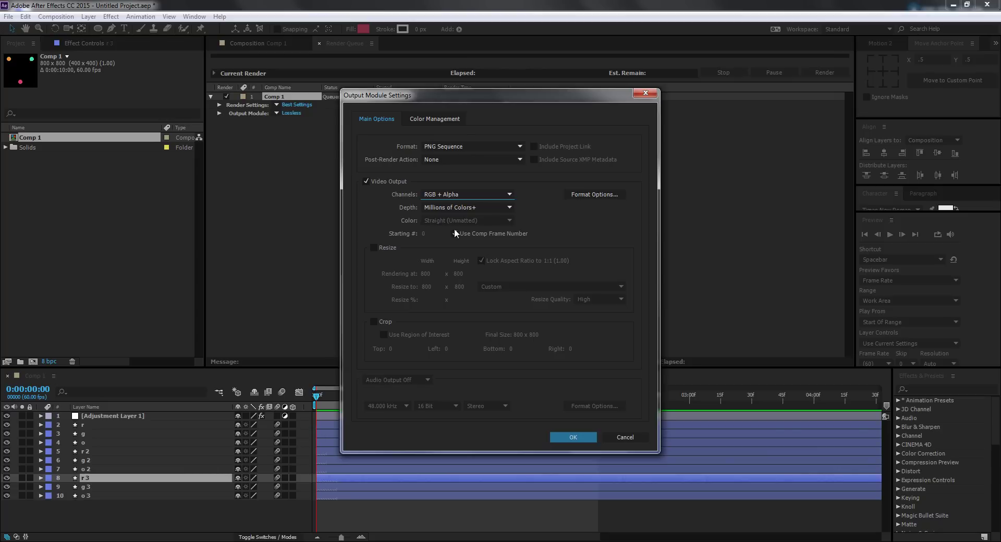
left_click(566, 436)
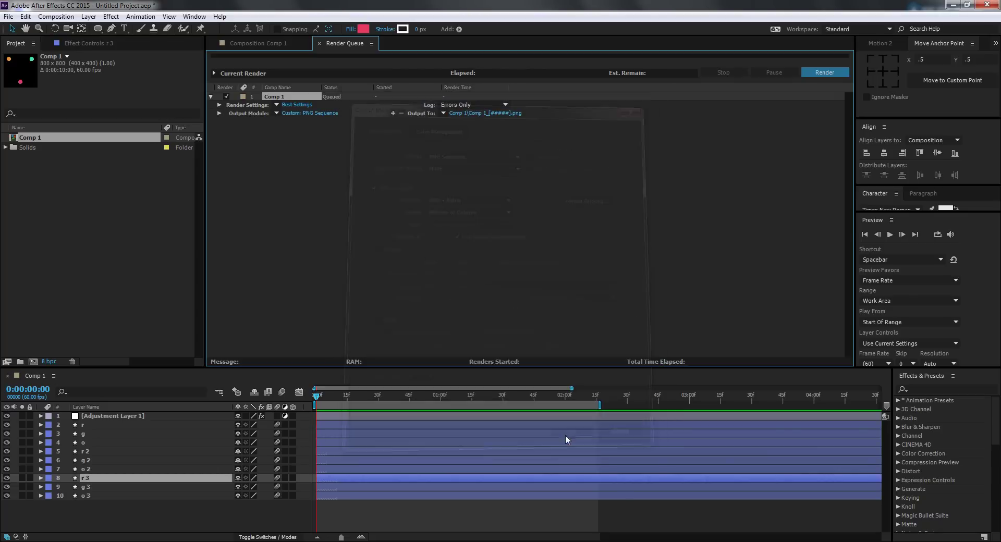
Turn on the transparency grid and direct the render output to the Desktop as tut
left_click(258, 42)
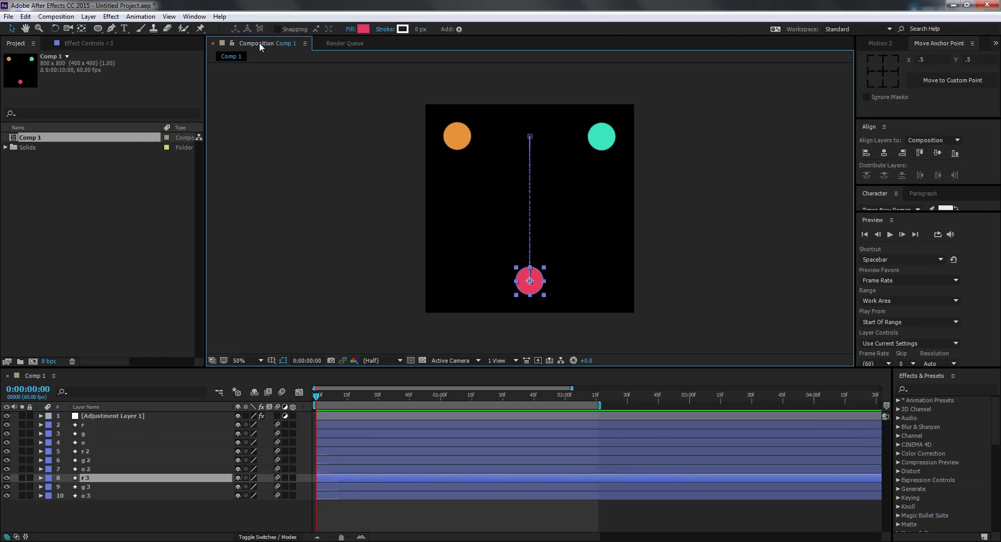
left_click(422, 360)
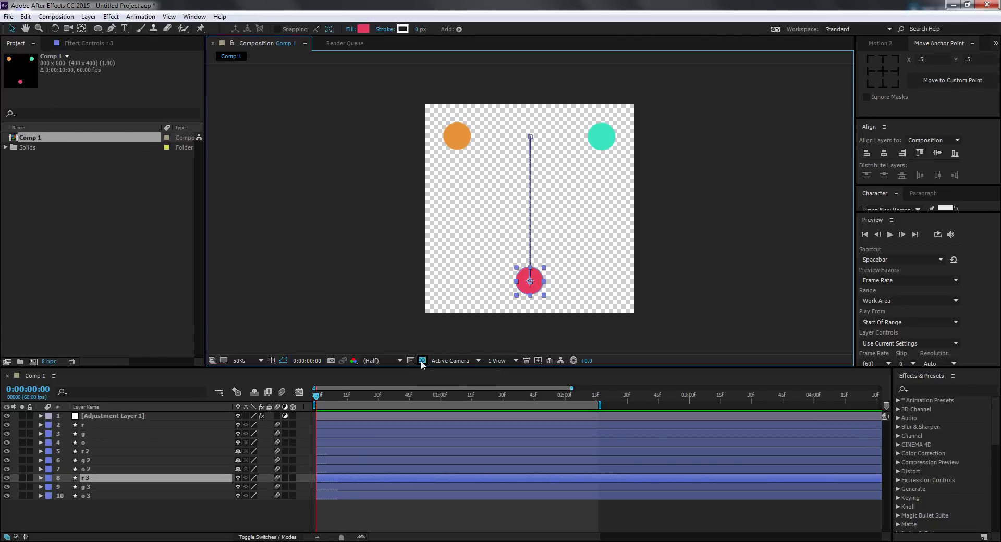
left_click(344, 44)
left_click(479, 113)
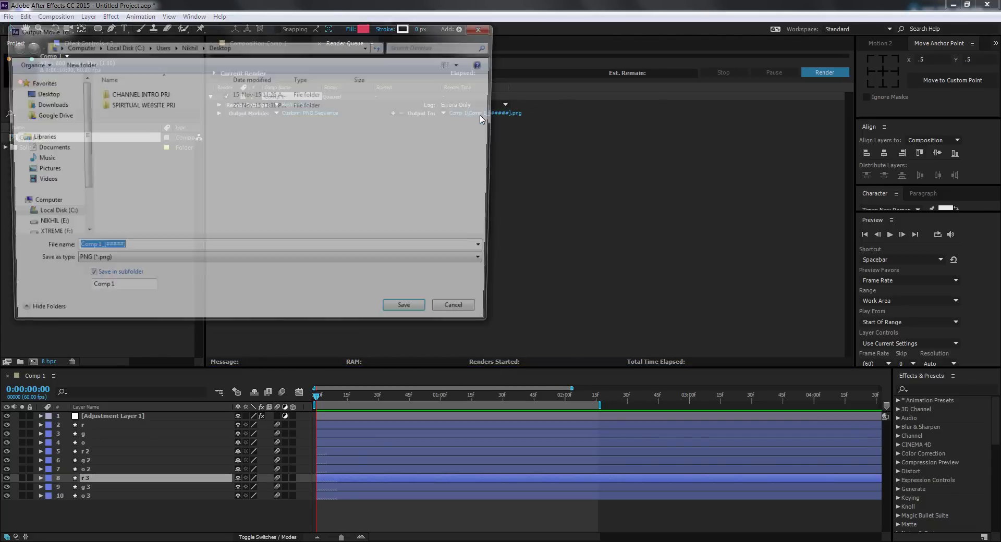
left_click(42, 94)
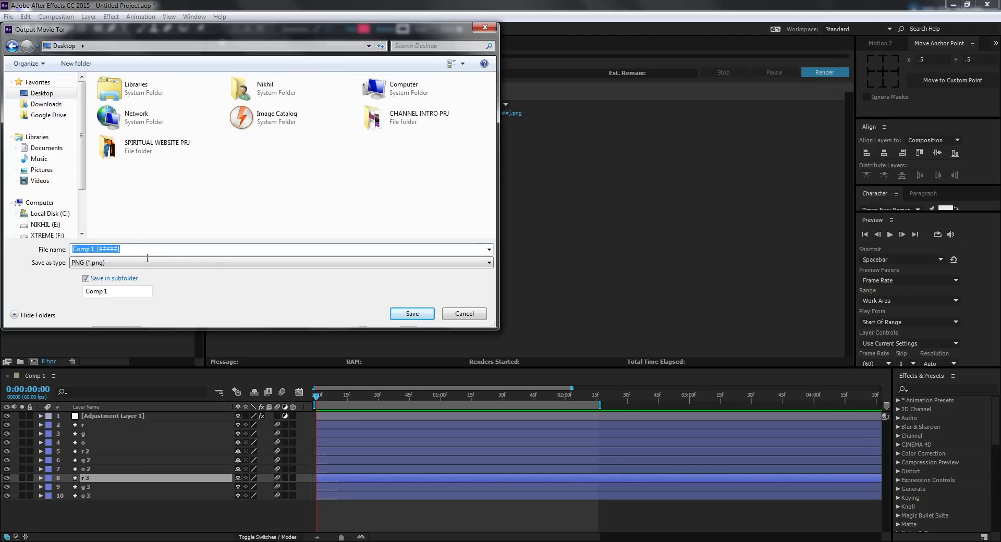
type("tut")
Confirm the tut output file and render Comp 1's PNG frames
left_click(412, 314)
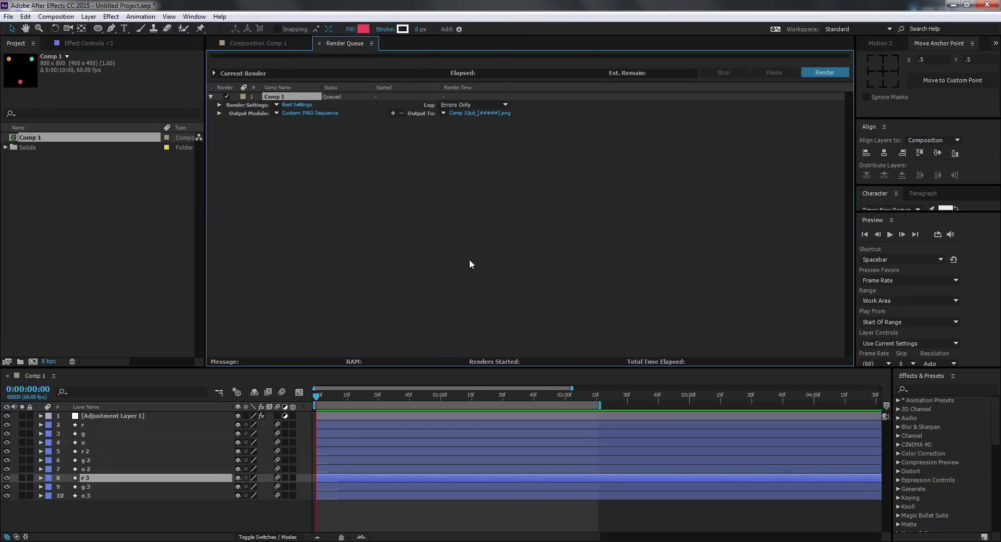
left_click(844, 72)
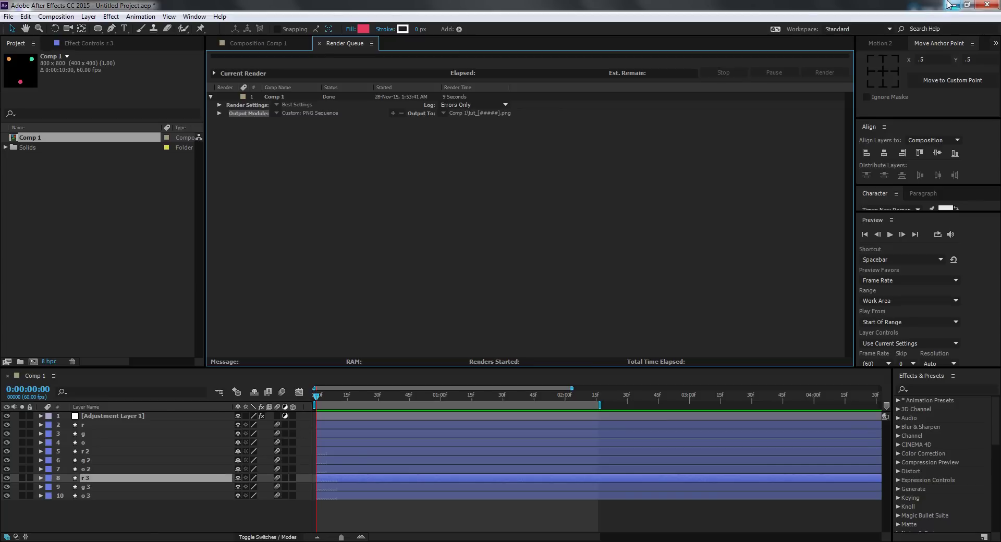
Switch to Photoshop and create a new 800 × 800 px document
left_click(191, 535)
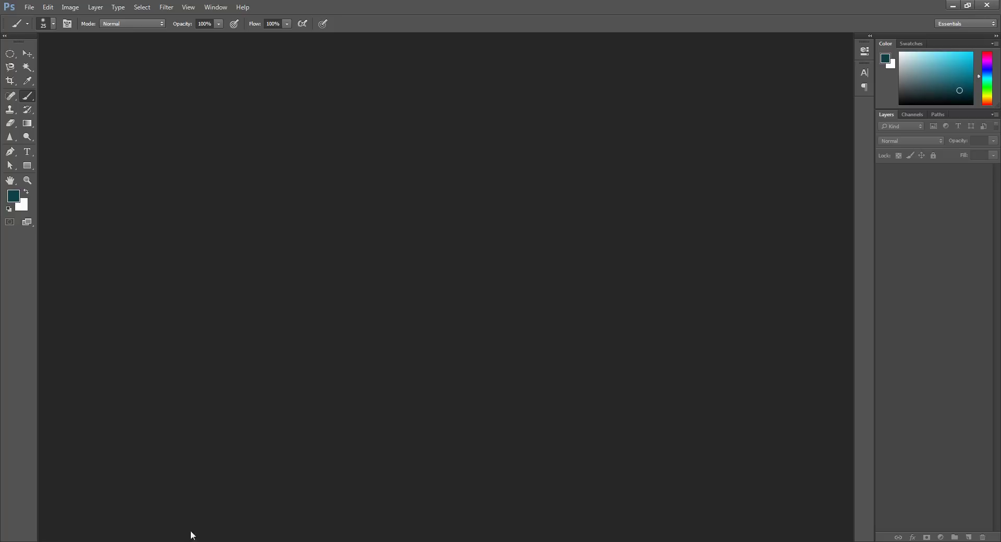
left_click(30, 7)
left_click(35, 18)
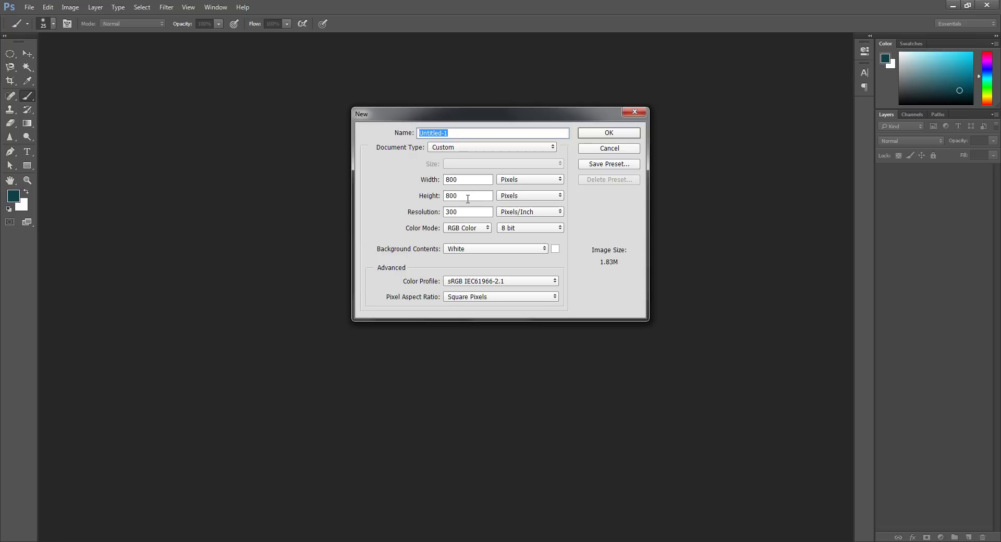
left_click(588, 149)
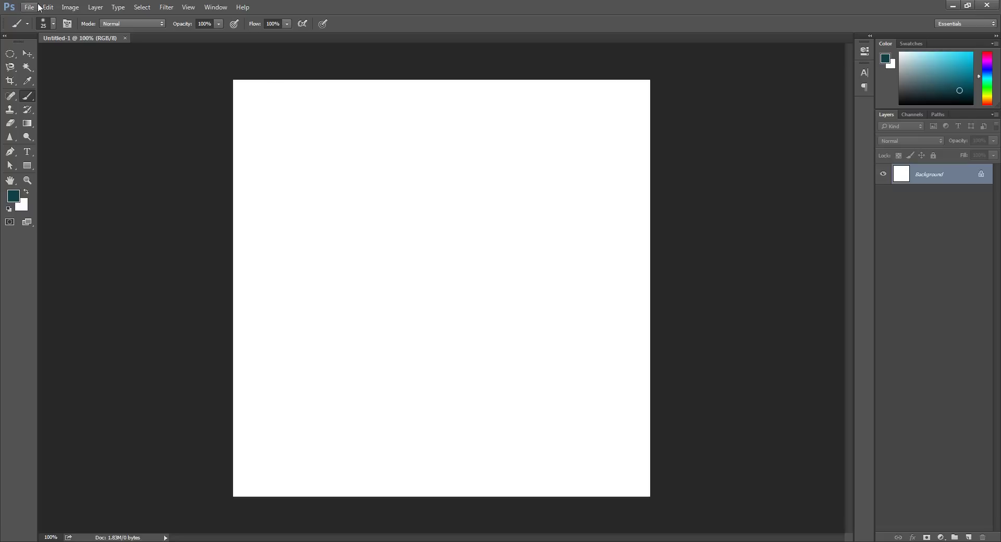
Open tut_00000 from Desktop > Comp 1 as an image sequence at 60 fps
left_click(30, 7)
left_click(46, 30)
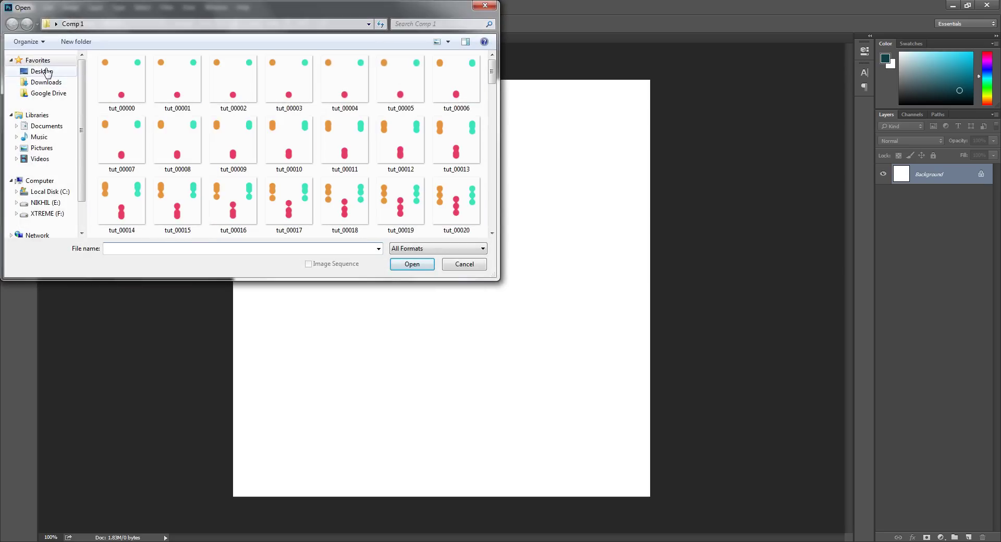
left_click(48, 72)
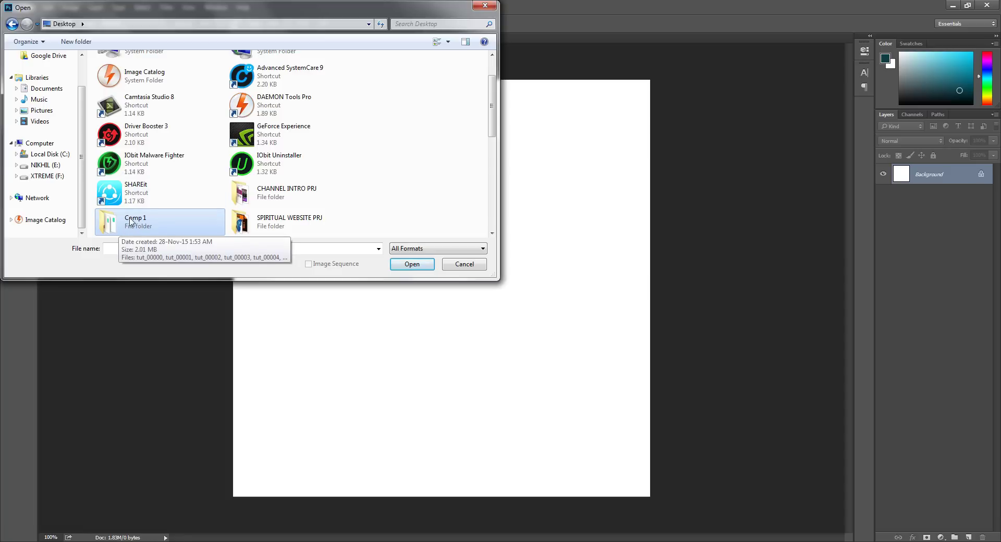
double_click(133, 222)
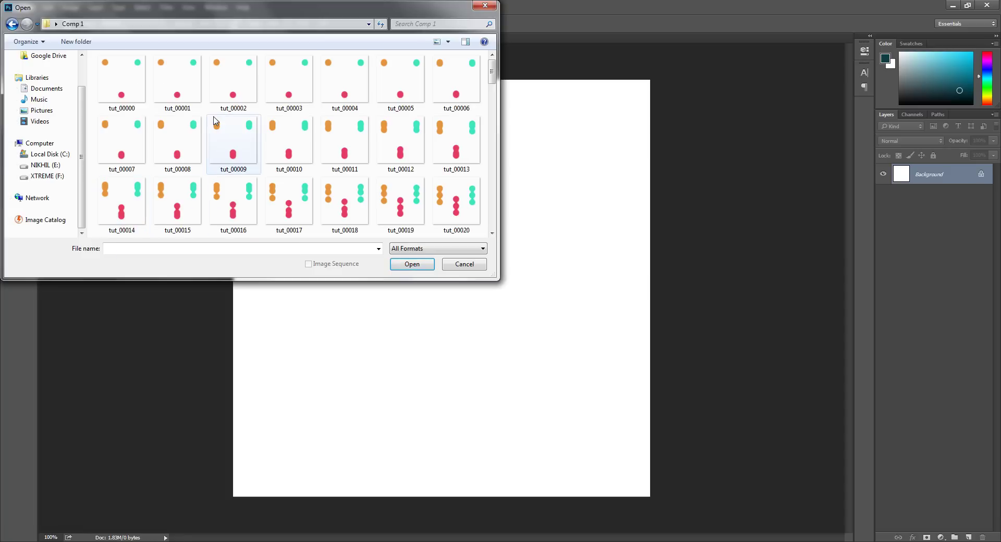
left_click(134, 79)
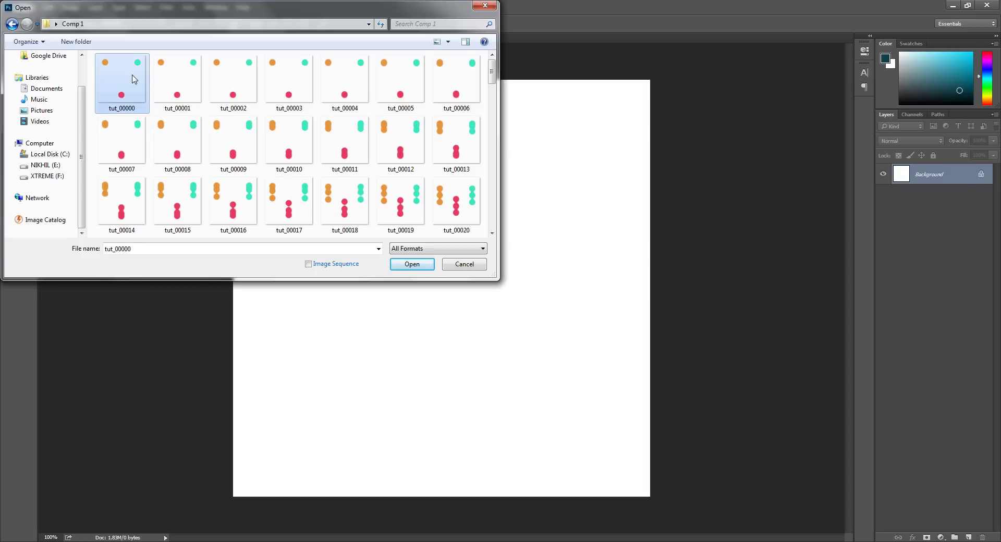
left_click(309, 264)
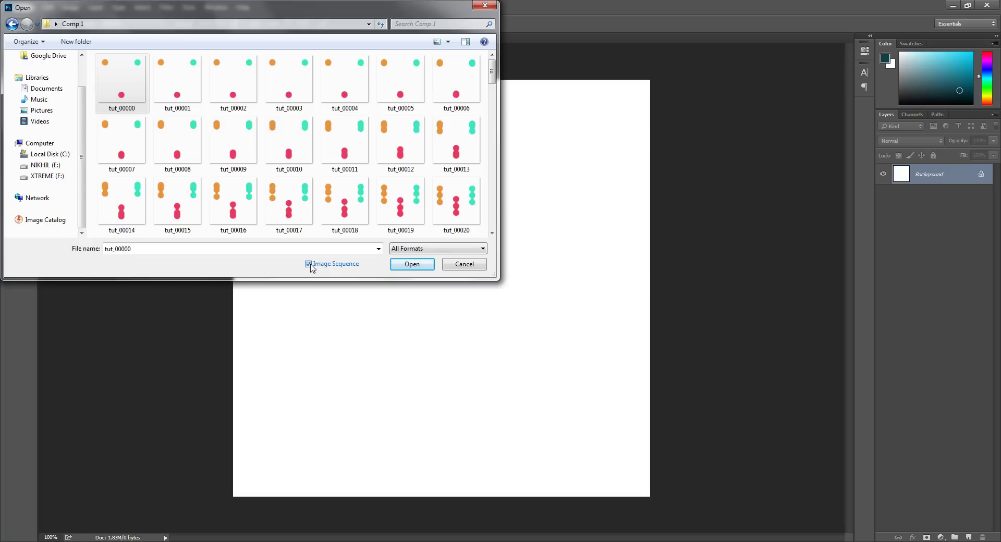
left_click(411, 265)
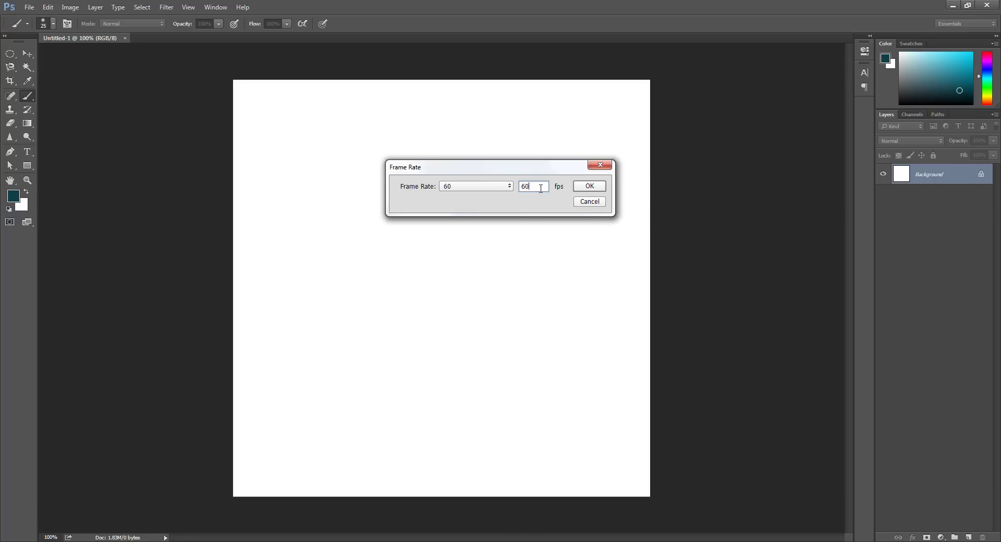
left_click(575, 186)
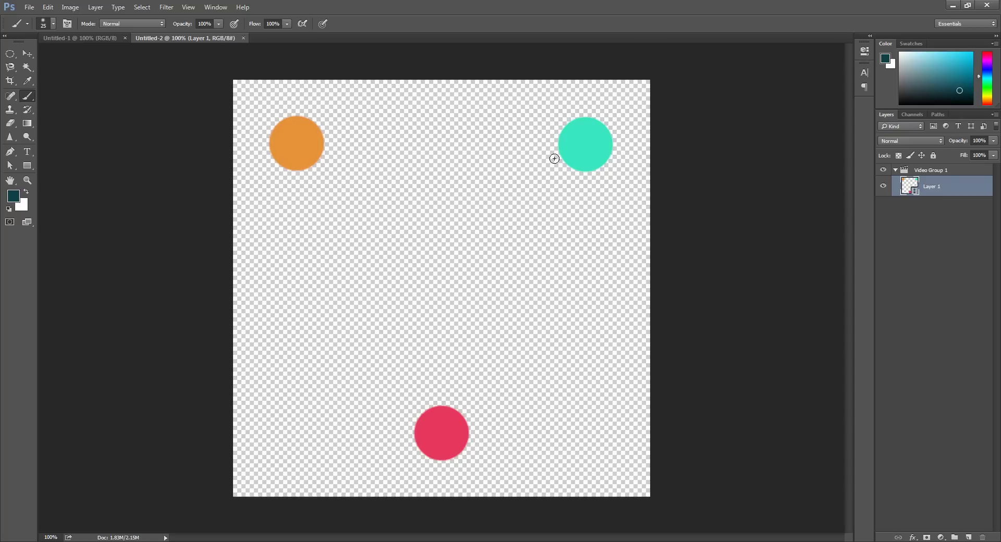
Show the Timeline panel and play the three-dot animation twice
left_click(216, 7)
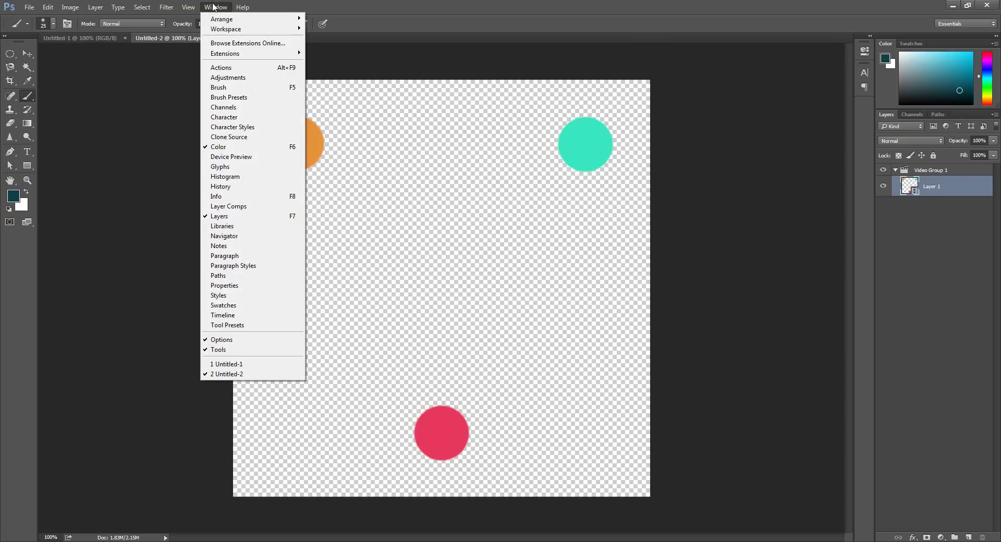
left_click(230, 315)
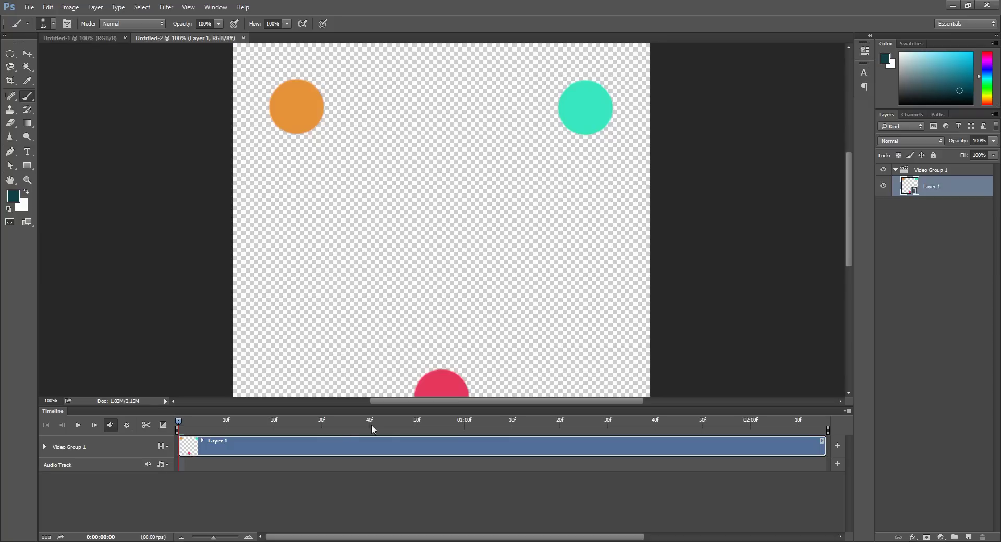
key("space")
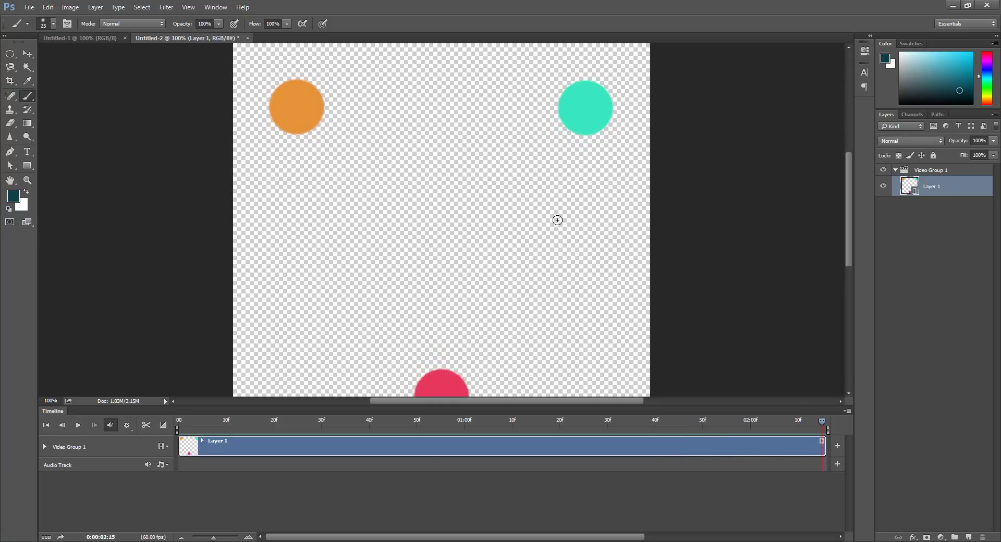
key("space")
Open Save for Web (Legacy) and keep GIF as the output format
left_click(29, 8)
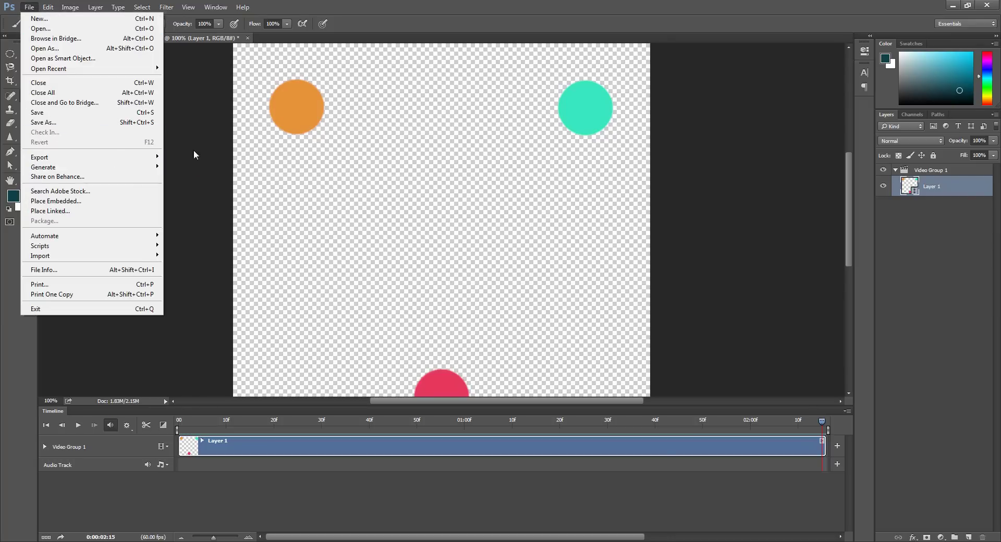
mouse_move(167, 154)
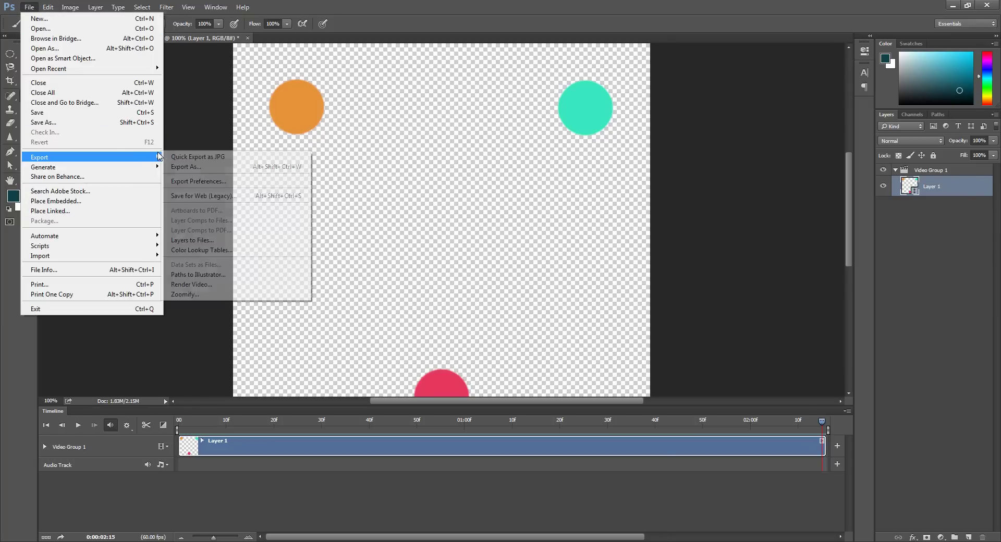
left_click(203, 197)
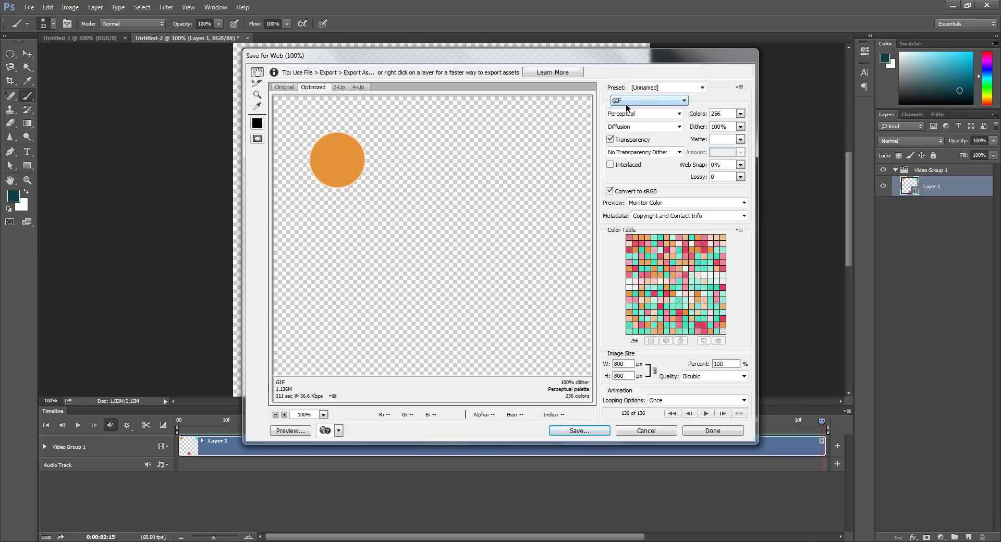
left_click(628, 105)
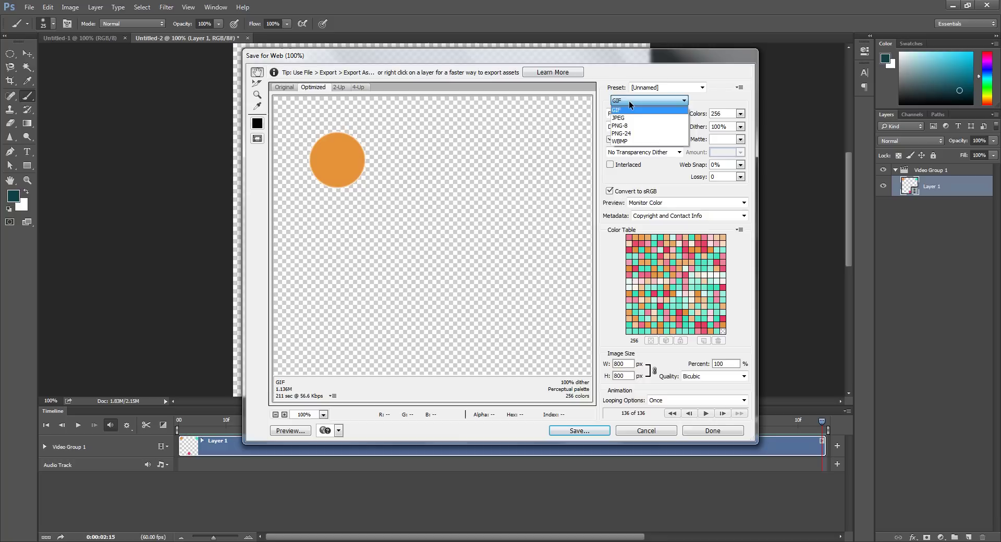
left_click(629, 101)
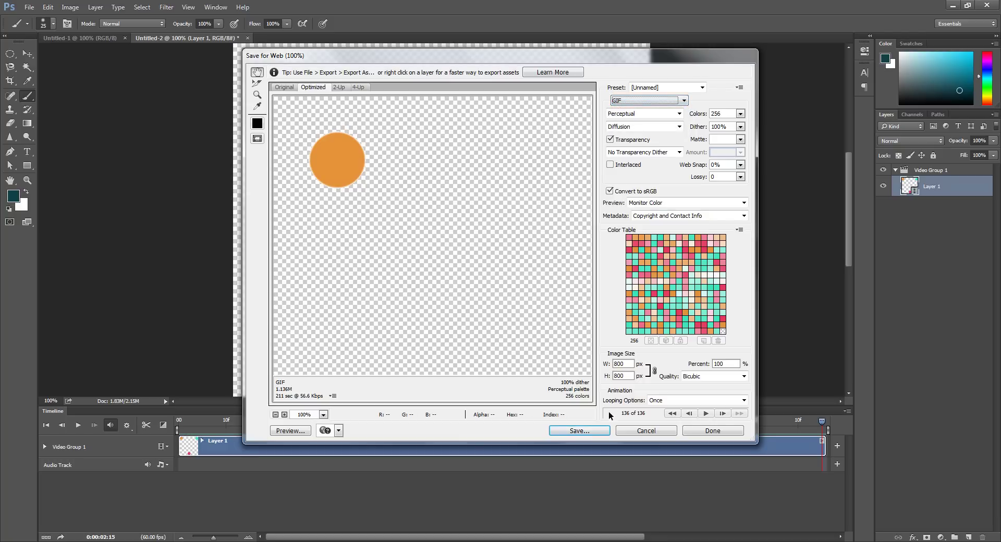
Save the GIF as loader on the Desktop
left_click(579, 431)
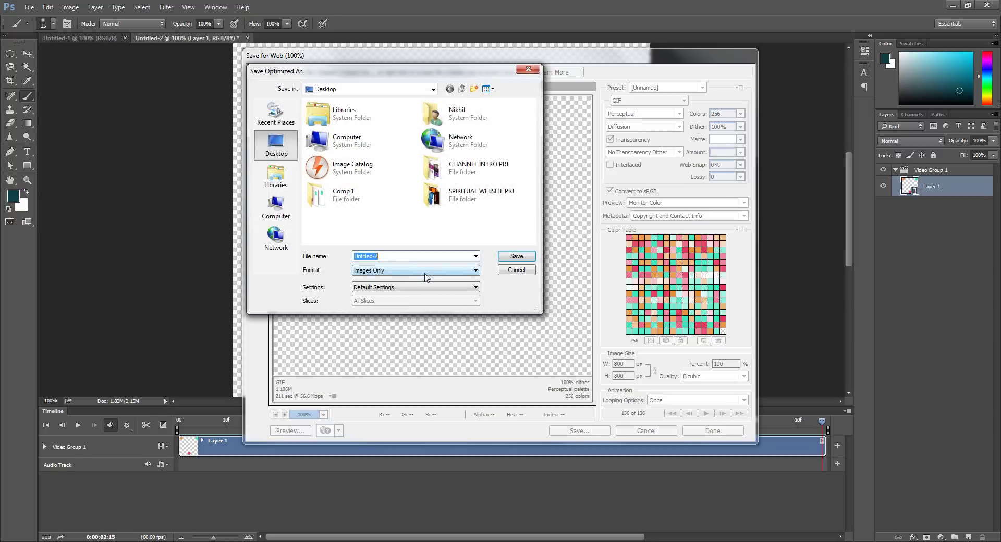
type("loader")
left_click(524, 257)
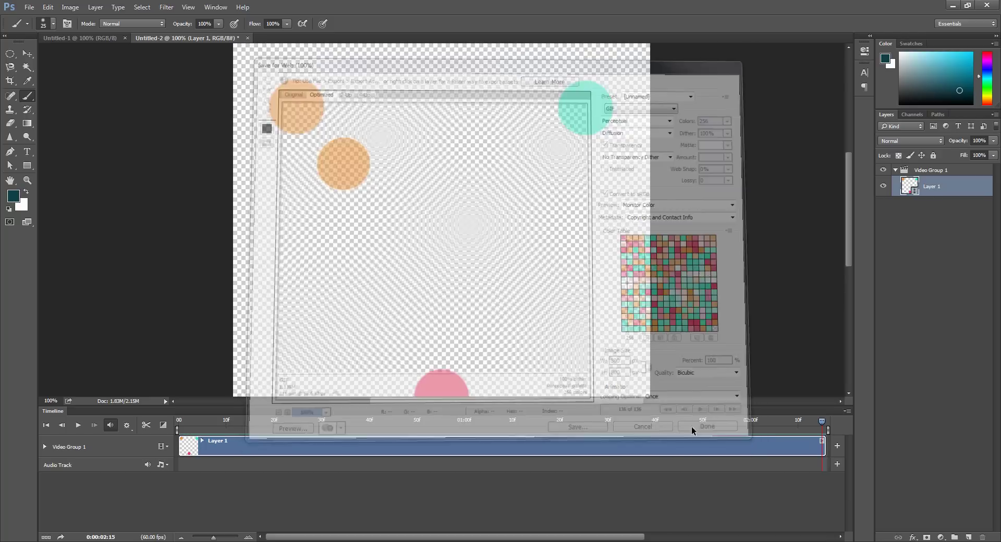
Minimize Photoshop and After Effects, then open the loader GIF from the desktop
left_click(953, 5)
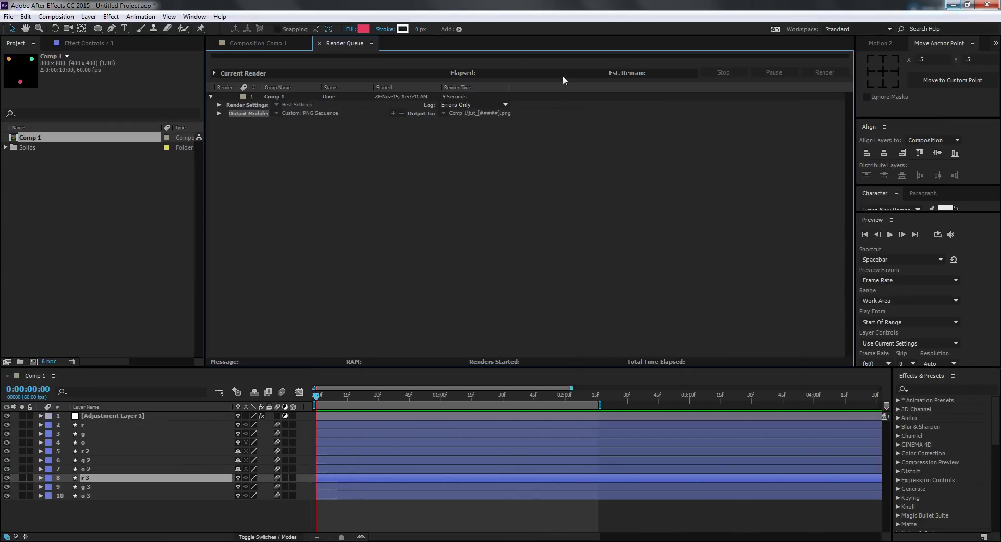
left_click(953, 5)
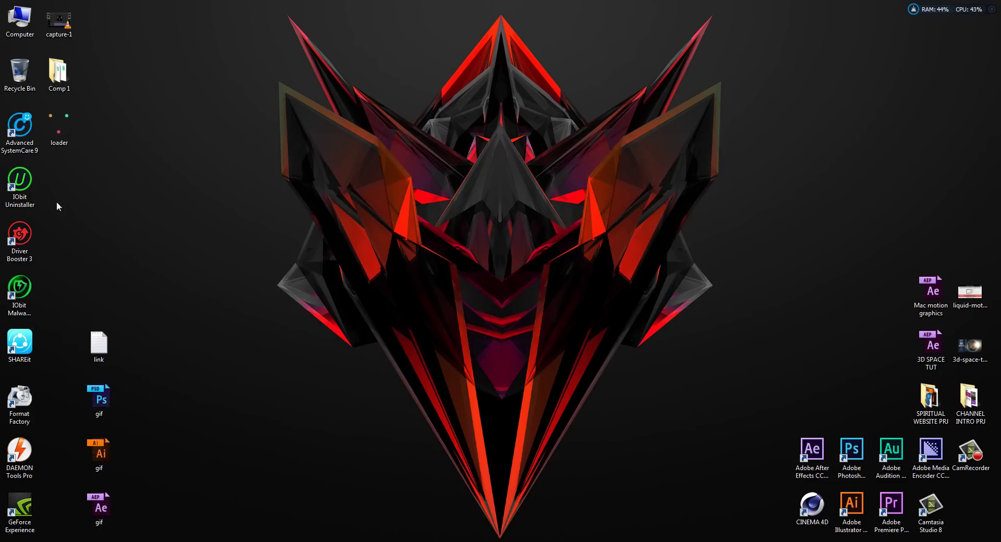
double_click(62, 137)
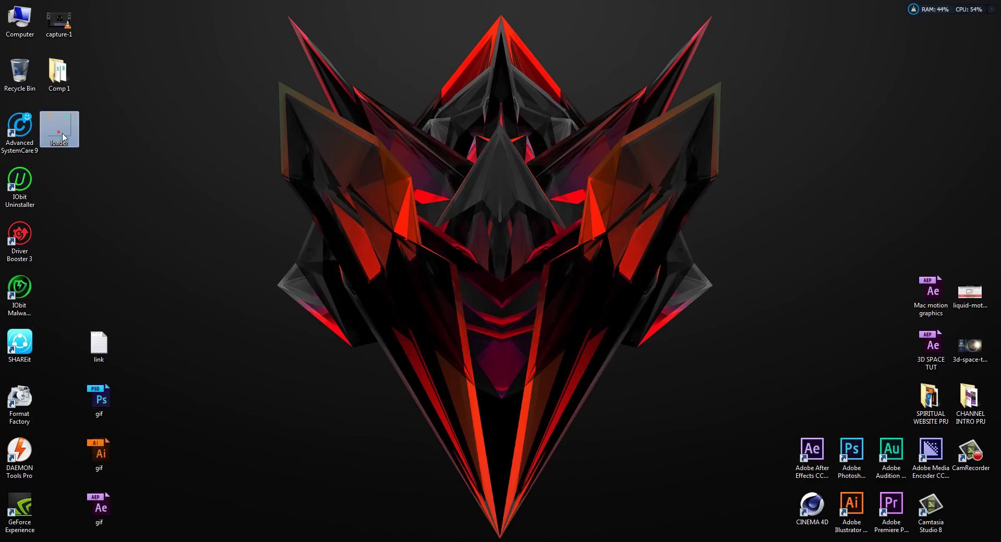